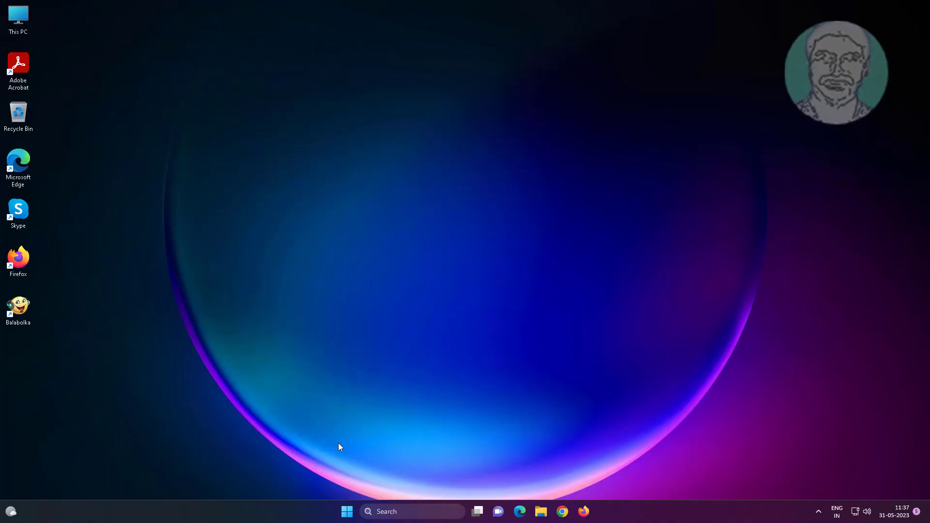
Search Windows for 'services' and launch the Services app from the best match.
left_click(396, 511)
type("se")
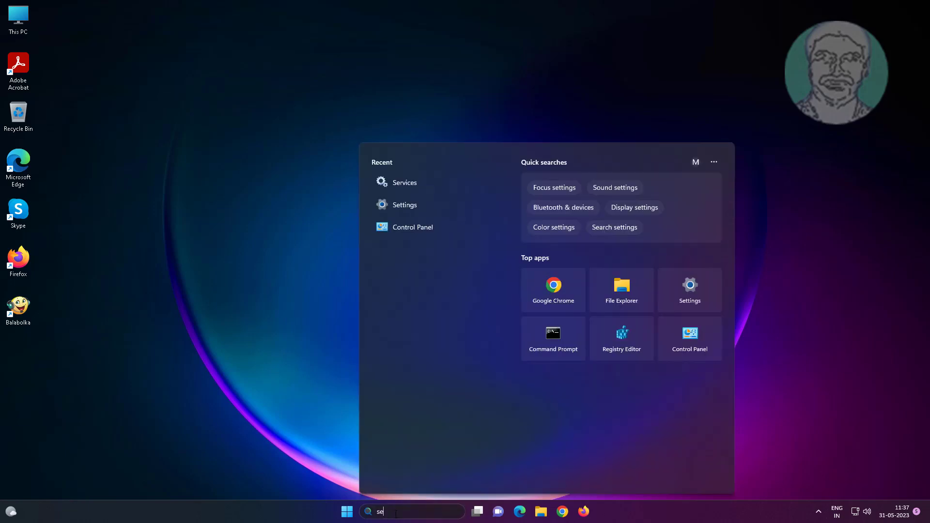
type("rvices")
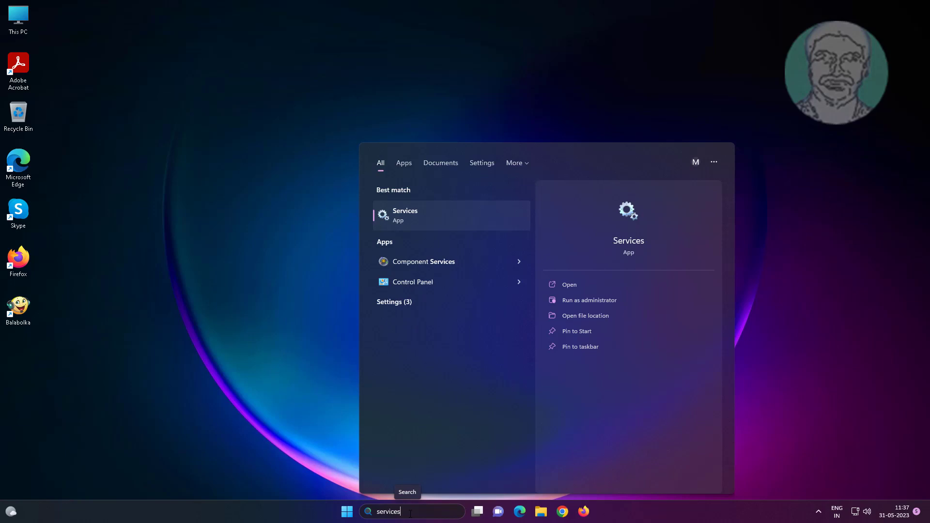
left_click(431, 219)
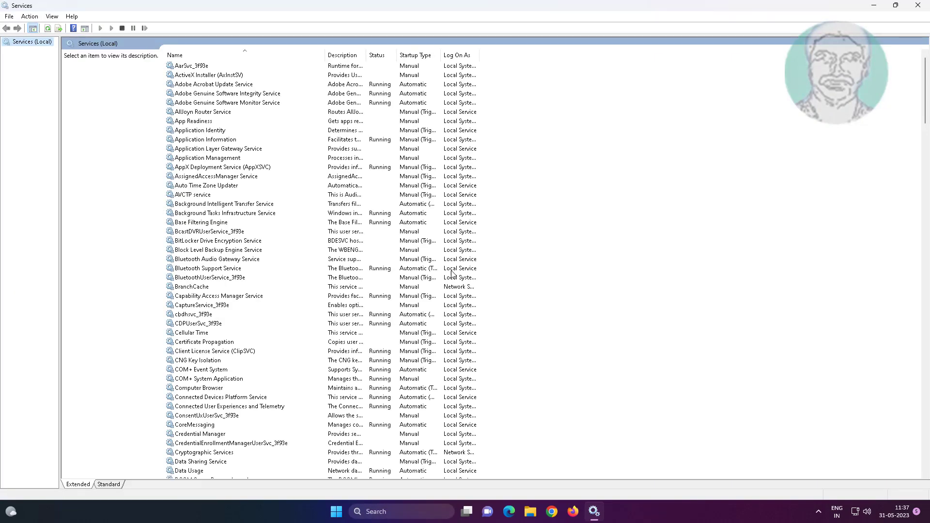
Try starting Windows Update from its properties and dismiss the Error 2 file-not-found failure.
left_click(209, 336)
key("w")
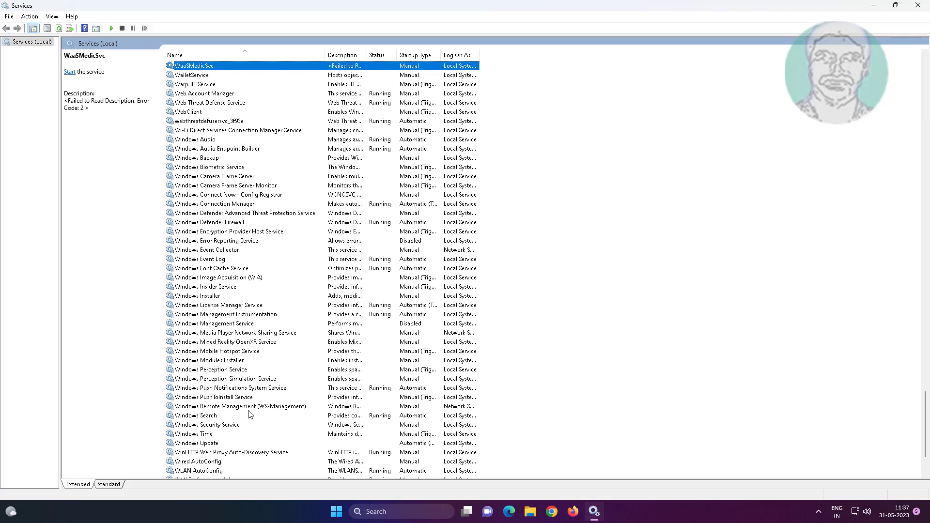
double_click(220, 445)
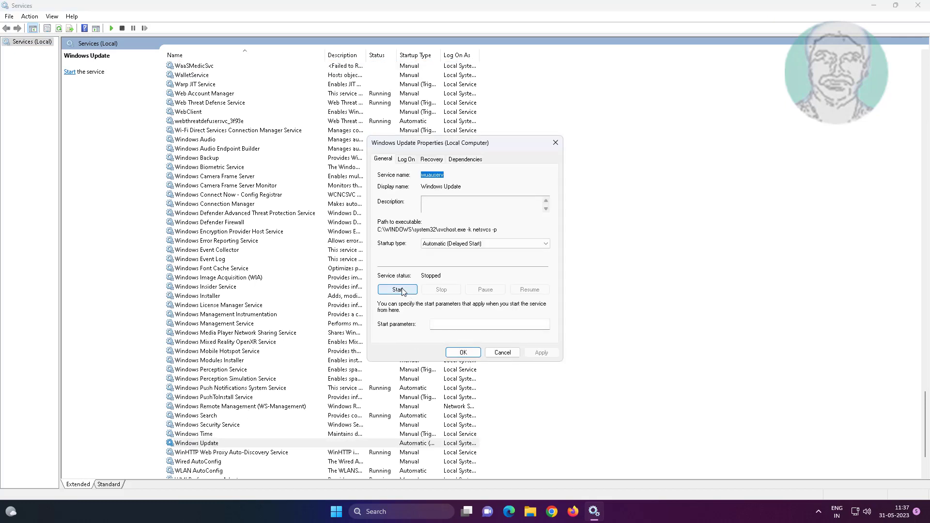
left_click(401, 291)
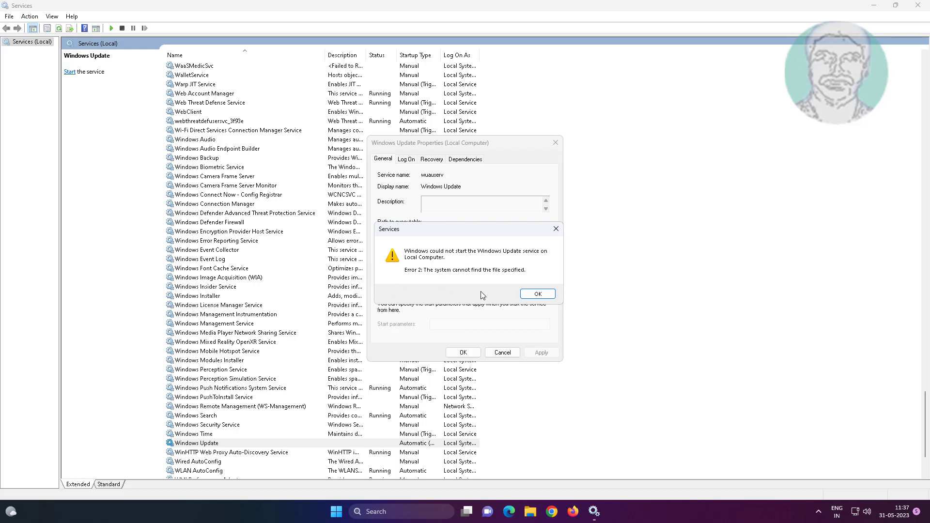
left_click(551, 295)
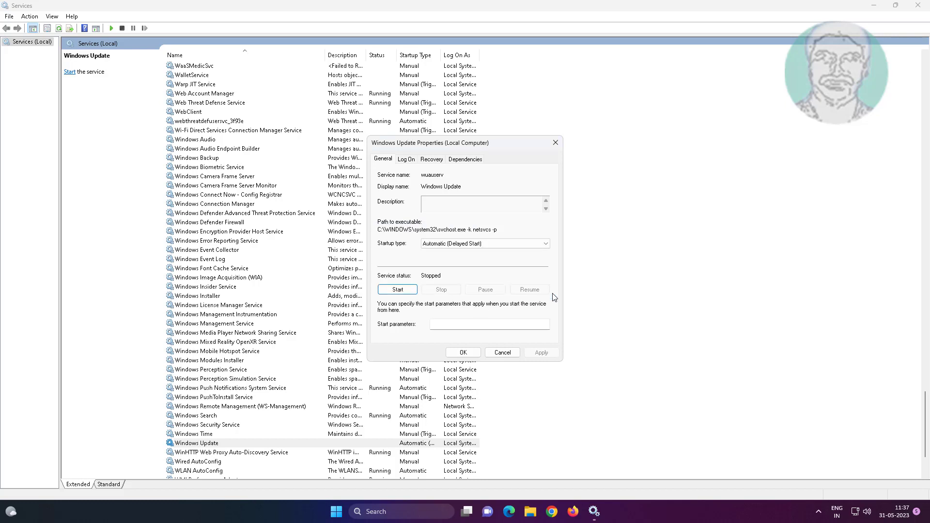
left_click(463, 353)
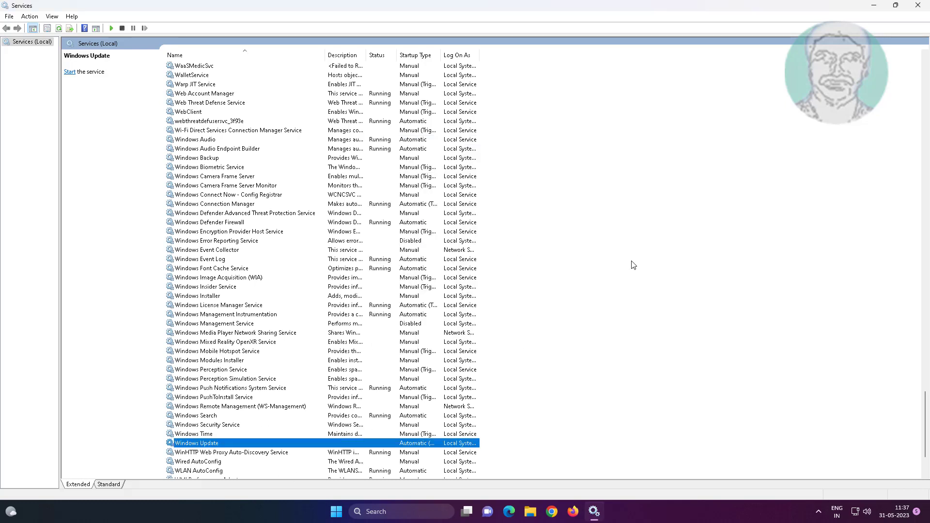
Close Services, then run Registry Editor as administrator from search, approving the UAC prompt.
left_click(919, 6)
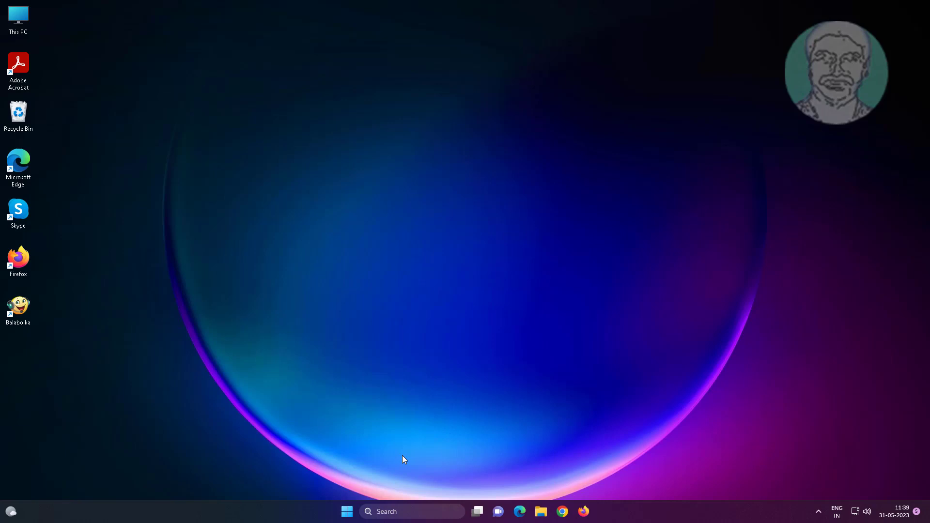
left_click(401, 512)
type("regedit")
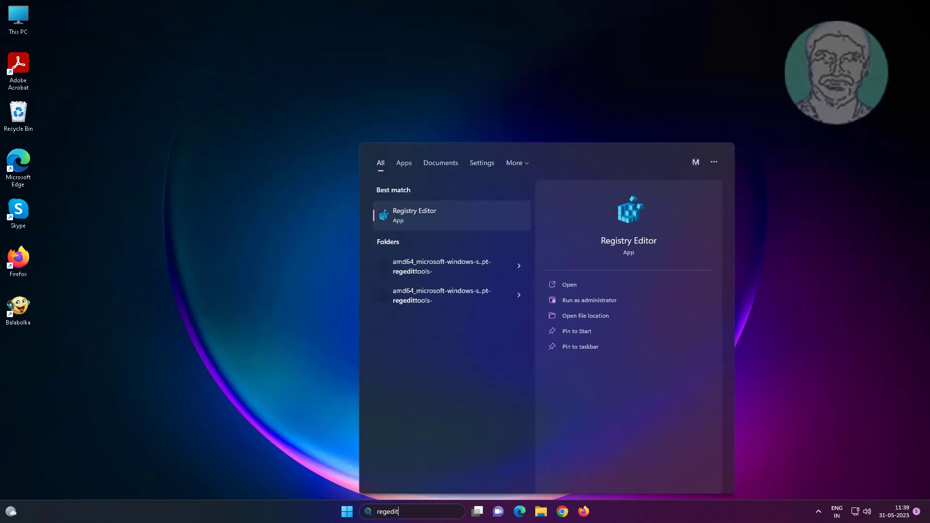
right_click(429, 220)
left_click(478, 226)
left_click(441, 332)
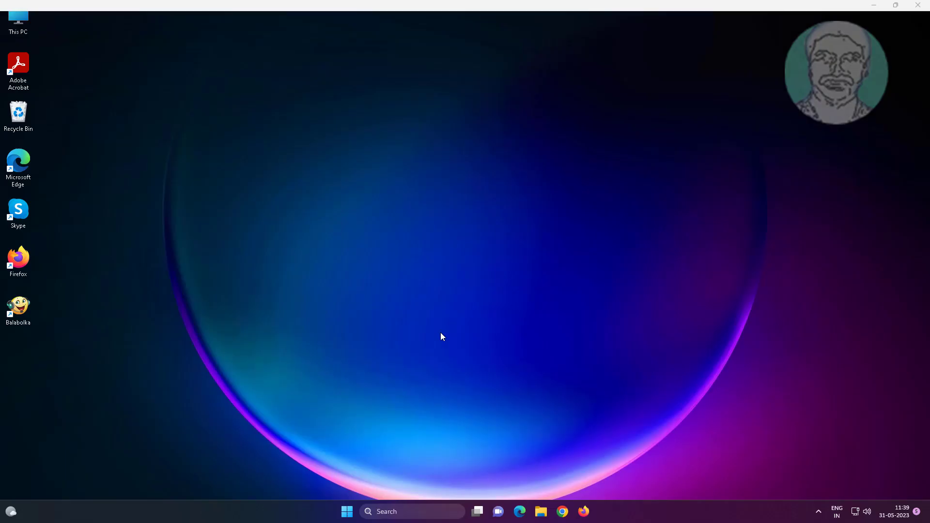
Expand HKEY_LOCAL_MACHINE > SYSTEM > CurrentControlSet > Services and focus the service keys list.
double_click(87, 63)
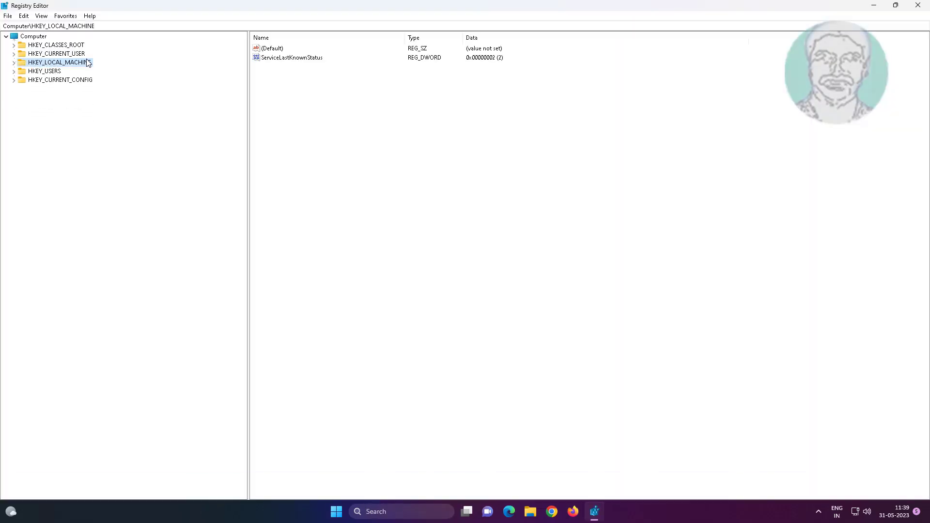
left_click(14, 62)
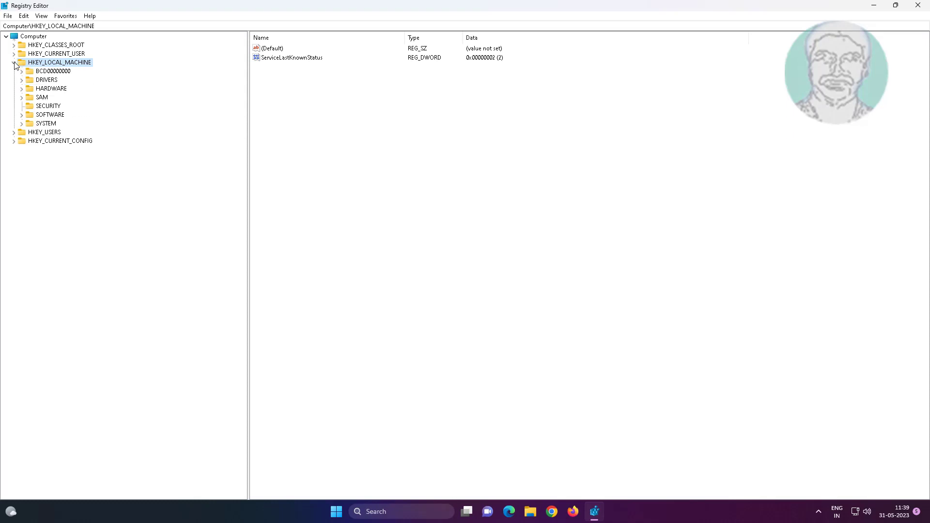
left_click(45, 123)
left_click(22, 124)
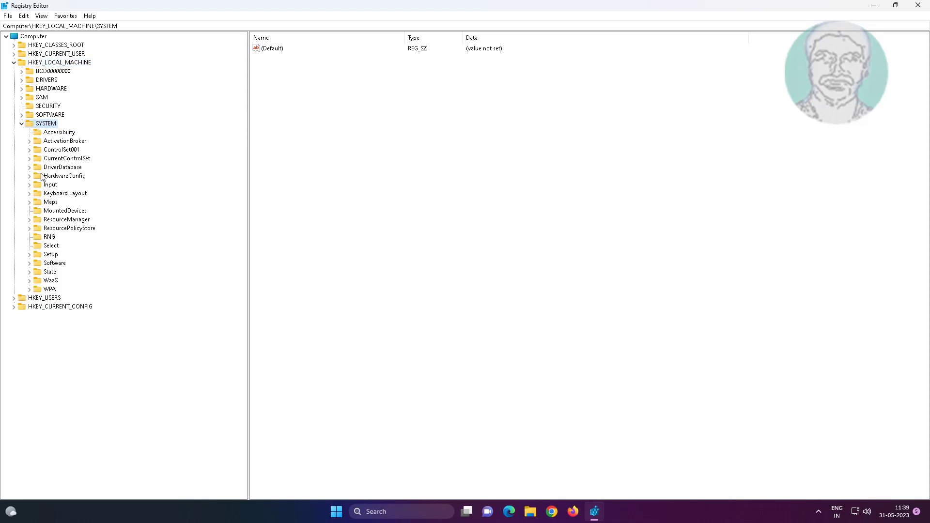
left_click(67, 160)
left_click(32, 159)
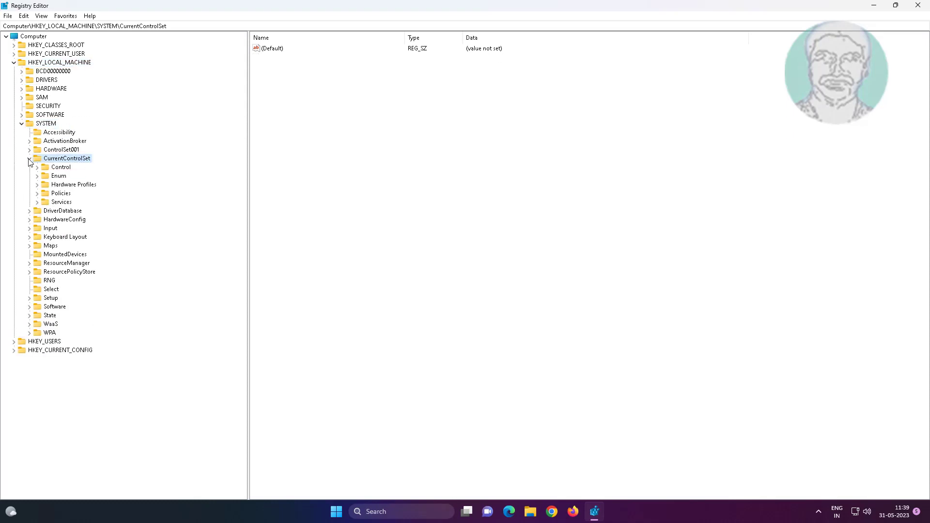
left_click(60, 203)
left_click(37, 203)
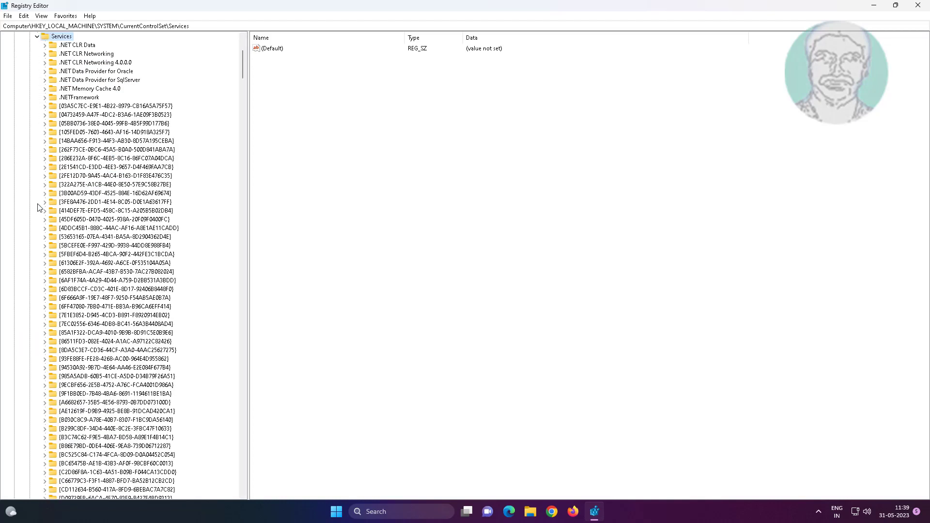
left_click(94, 248)
type("w32time")
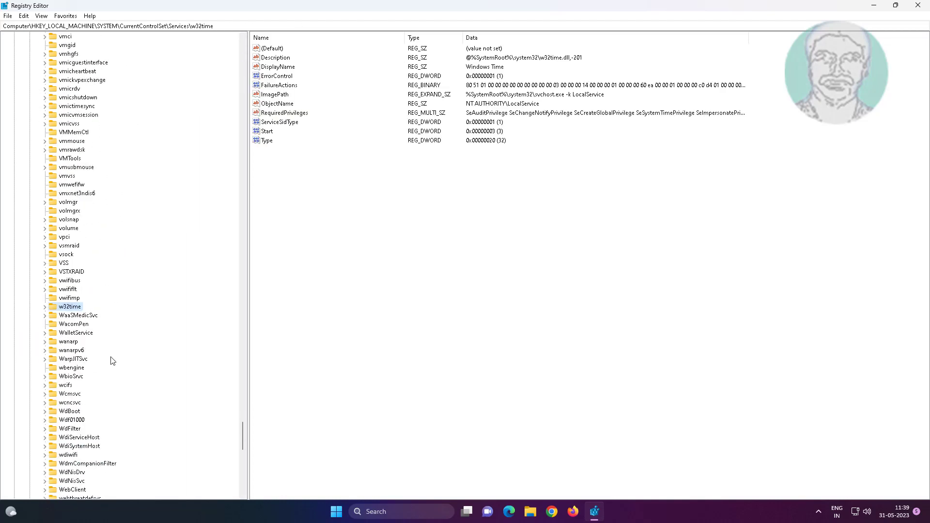
scroll(112, 362, "down", 5)
scroll(109, 365, "down", 7)
scroll(107, 369, "down", 7)
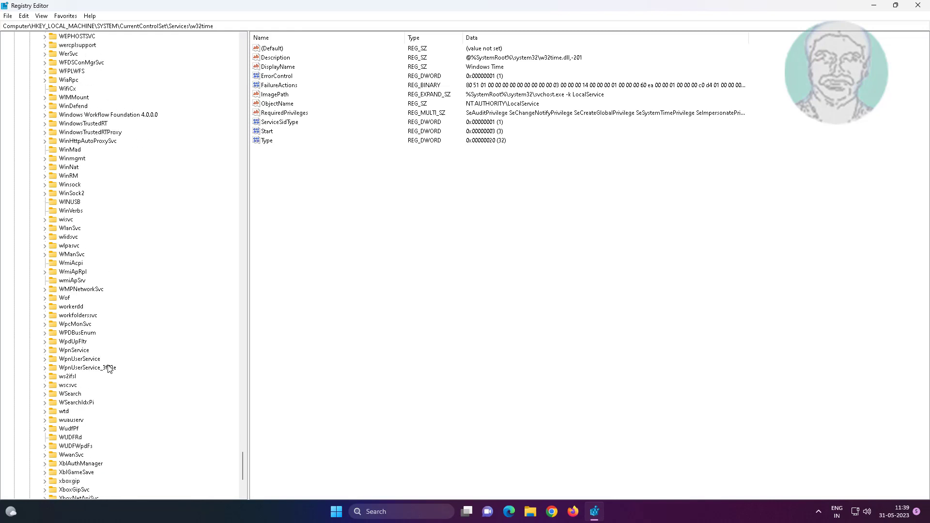
scroll(108, 369, "down", 7)
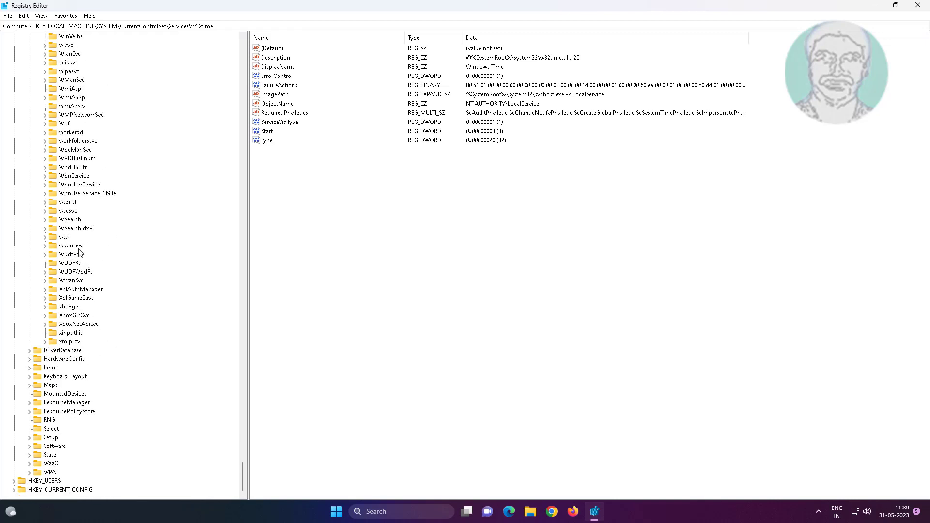
Permanently delete the wuauserv registry key.
left_click(72, 246)
right_click(79, 249)
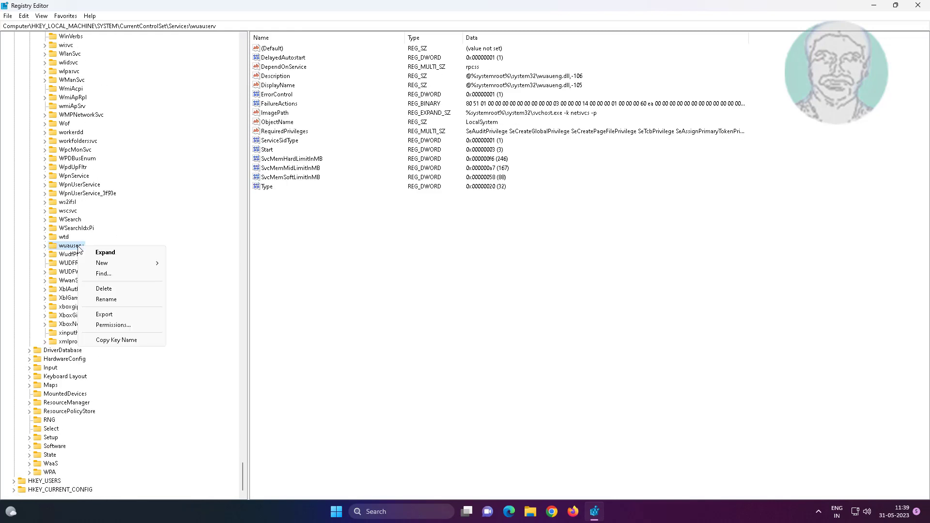
left_click(115, 291)
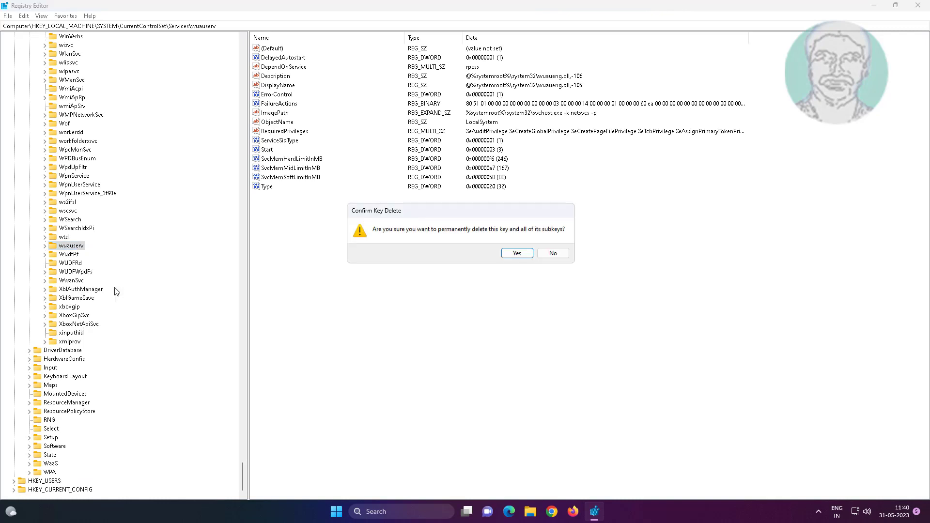
left_click(517, 253)
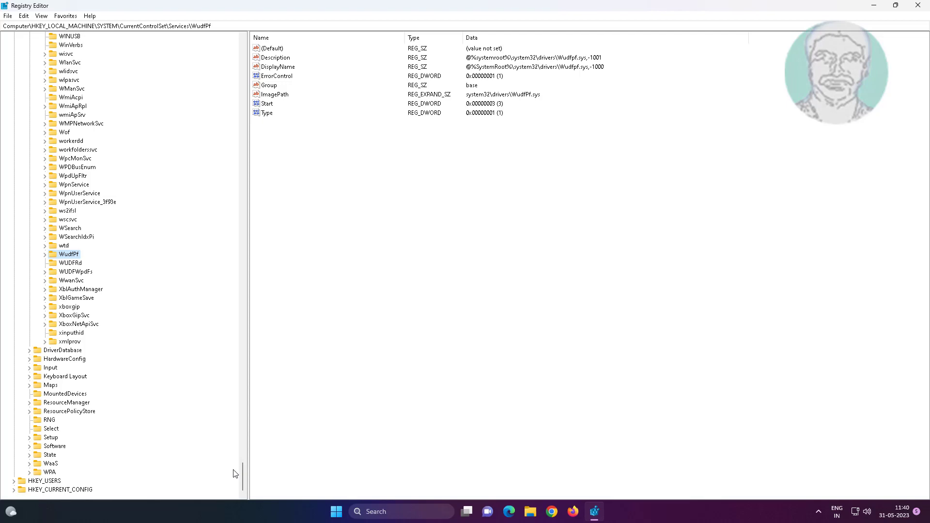
left_click_drag(243, 478, 219, 59)
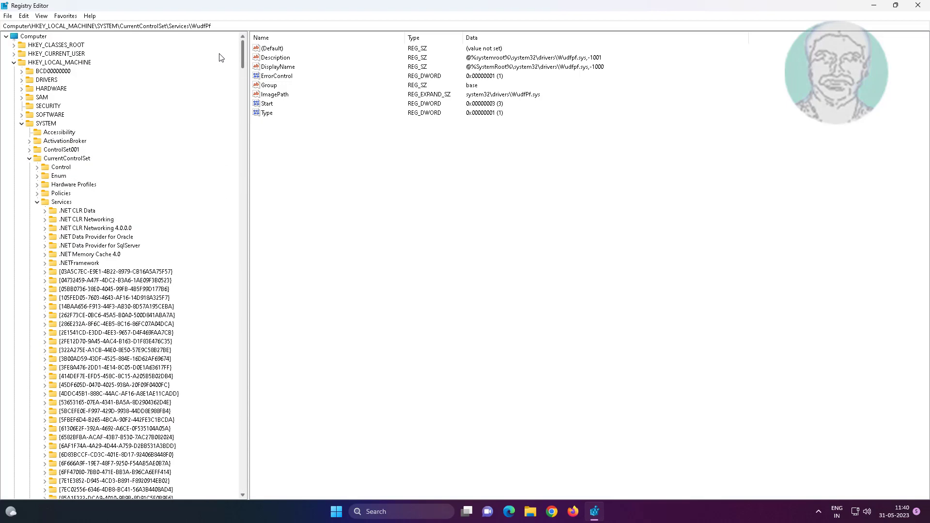
Collapse Services, CurrentControlSet, SYSTEM and HKEY_LOCAL_MACHINE, then close Registry Editor.
left_click(37, 201)
left_click(30, 157)
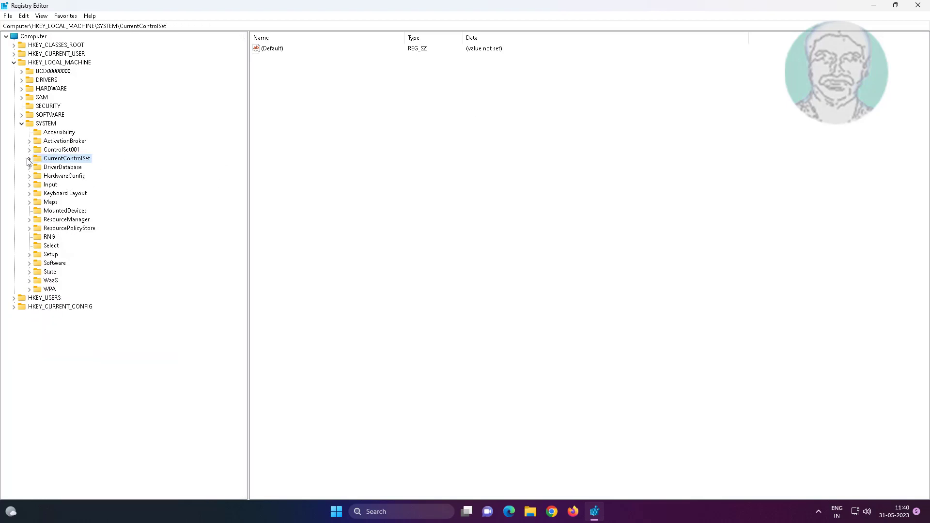
left_click(20, 124)
left_click(13, 63)
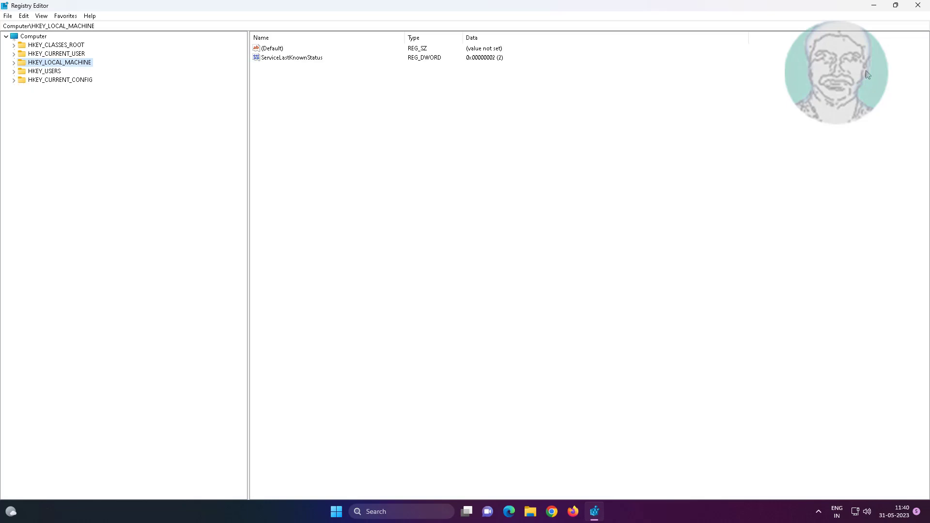
left_click(918, 6)
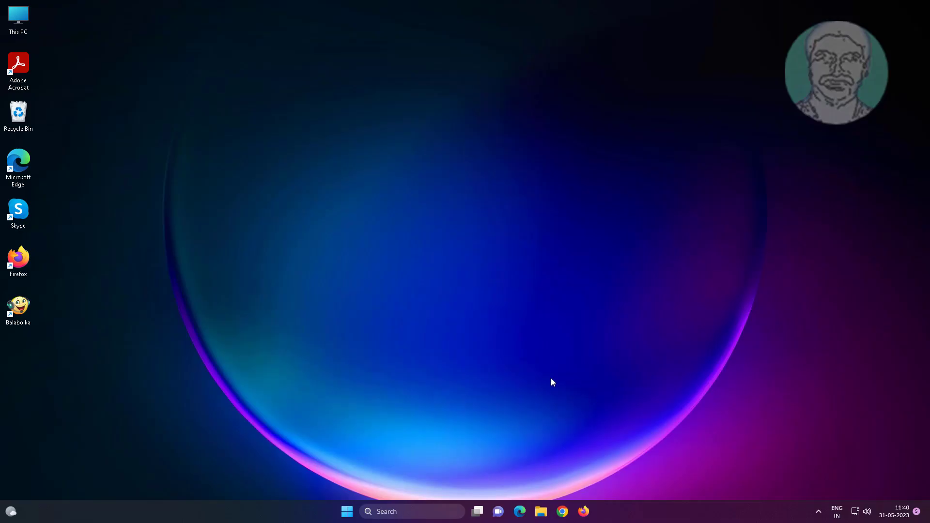
Download dsds.reg from the pasted Google Drive link despite the virus warning, then show it in Downloads.
left_click(564, 511)
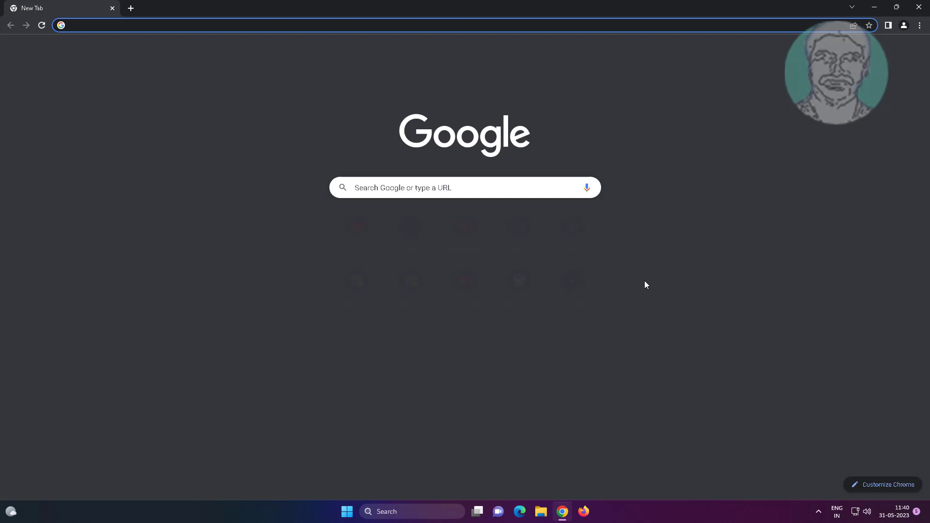
right_click(81, 25)
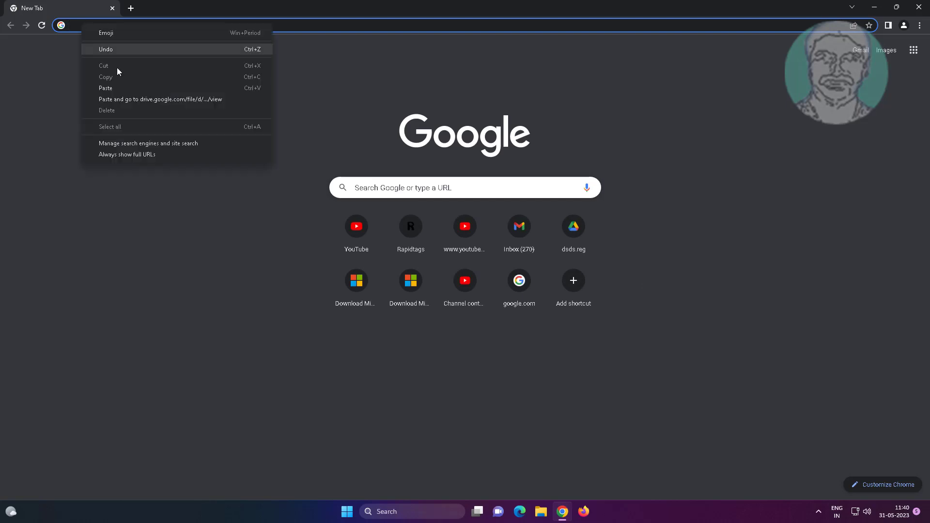
left_click(128, 99)
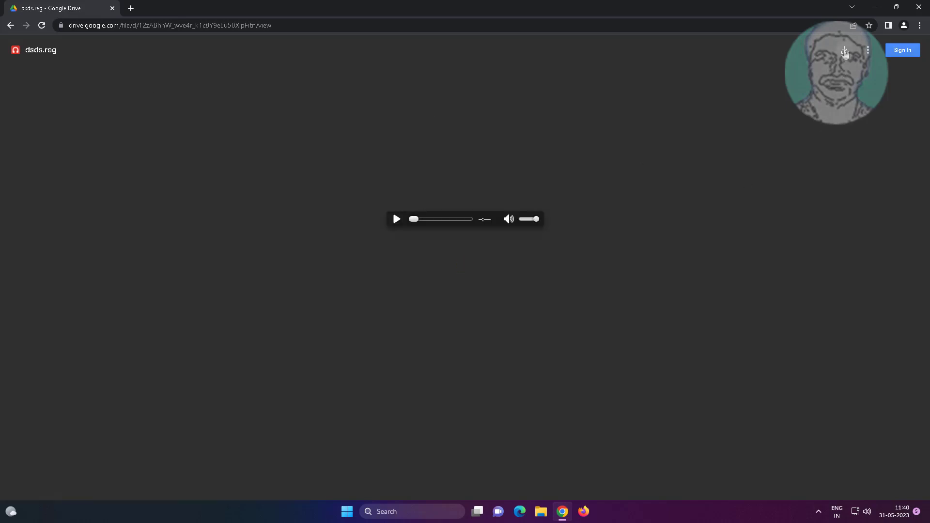
left_click(845, 53)
left_click(419, 121)
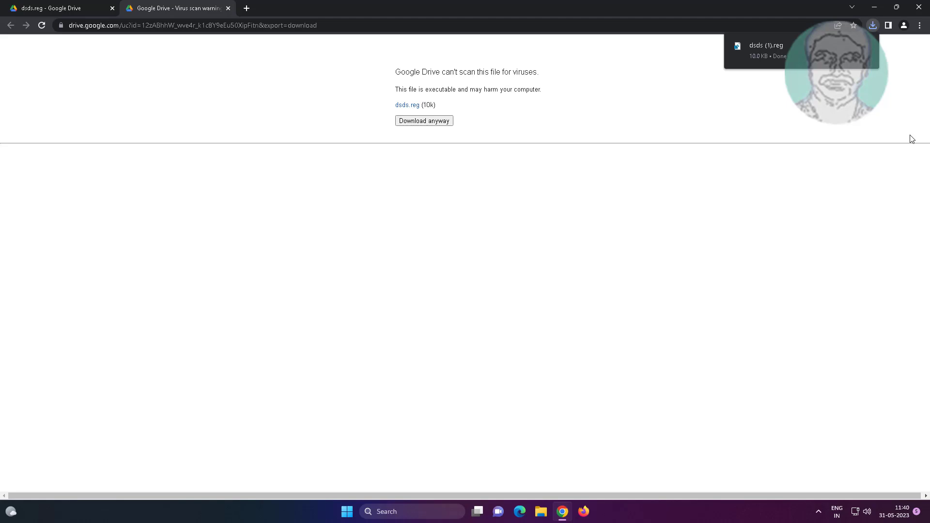
mouse_move(800, 50)
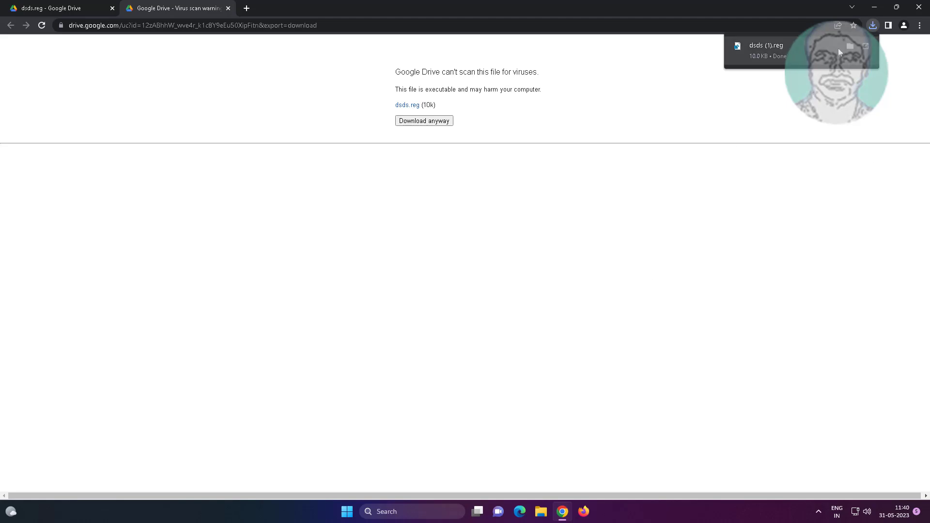
left_click(849, 48)
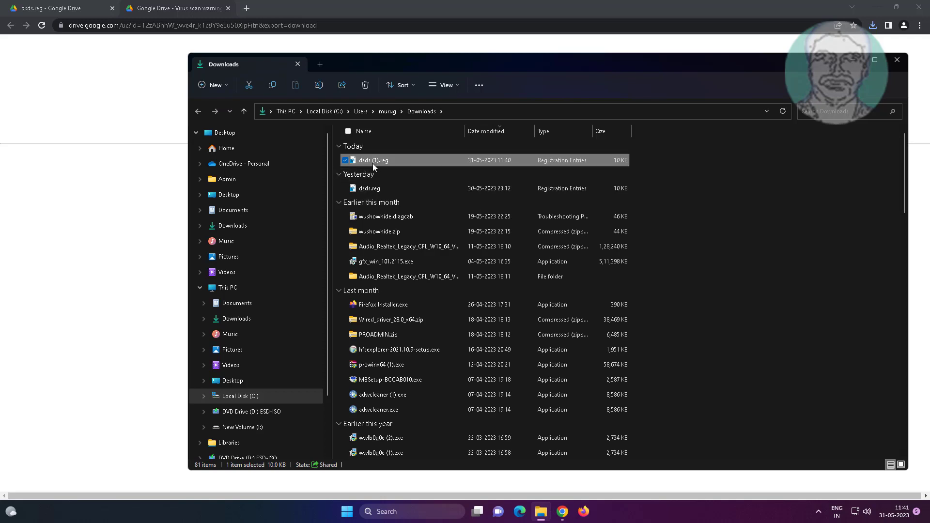
Copy dsds (1).reg from Downloads onto the Desktop and close File Explorer.
right_click(380, 161)
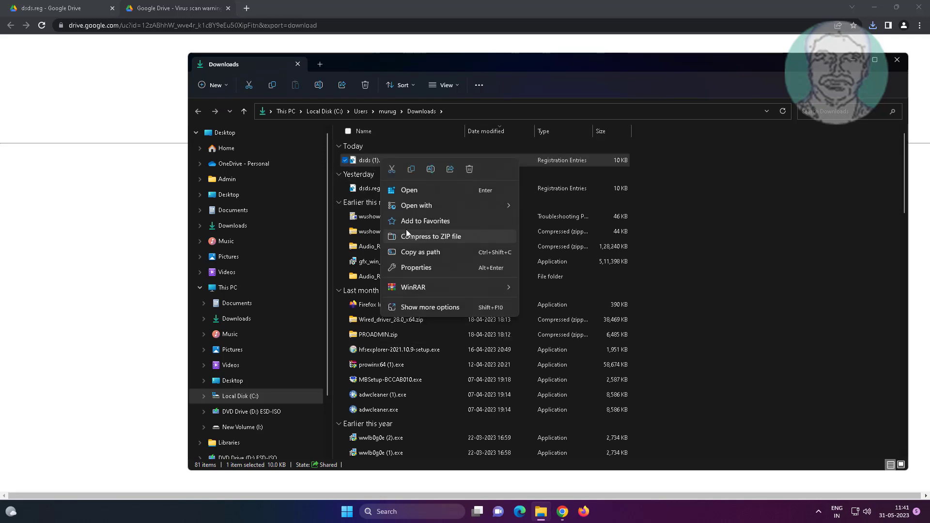
left_click(412, 170)
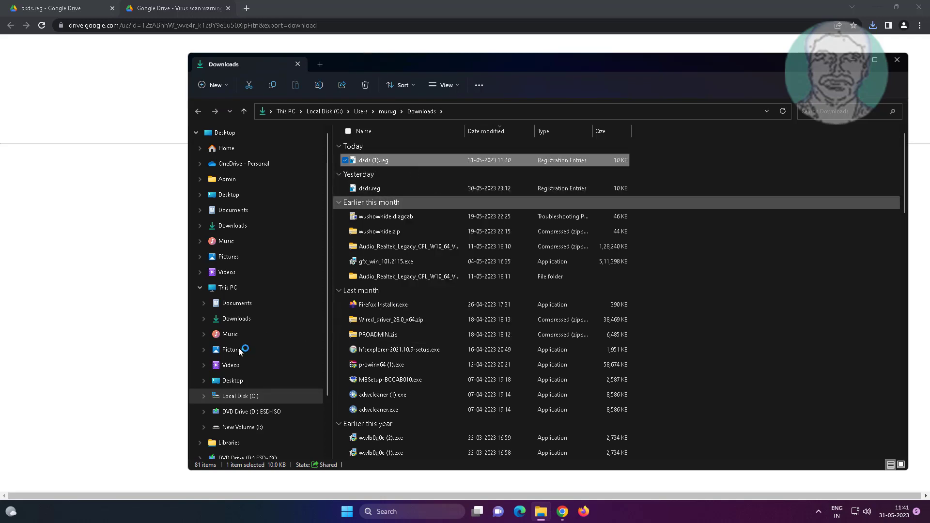
left_click(232, 381)
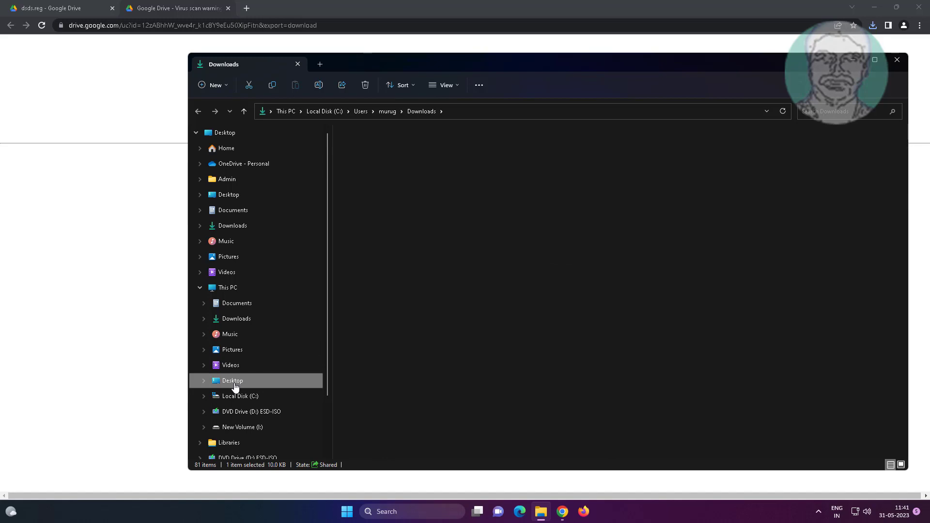
right_click(415, 248)
left_click(429, 262)
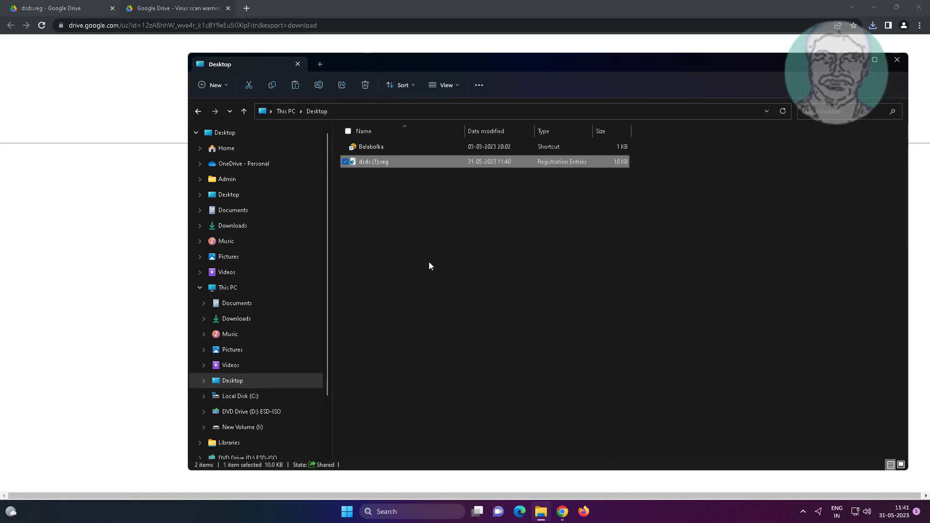
left_click(898, 60)
Close Chrome and merge dsds (1).reg into the registry, accepting every prompt and the success message.
left_click(920, 8)
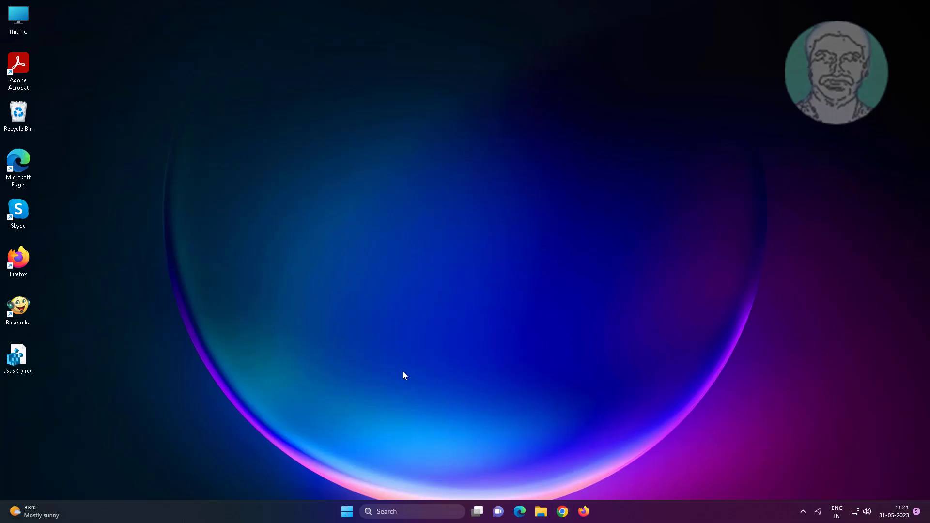
right_click(22, 358)
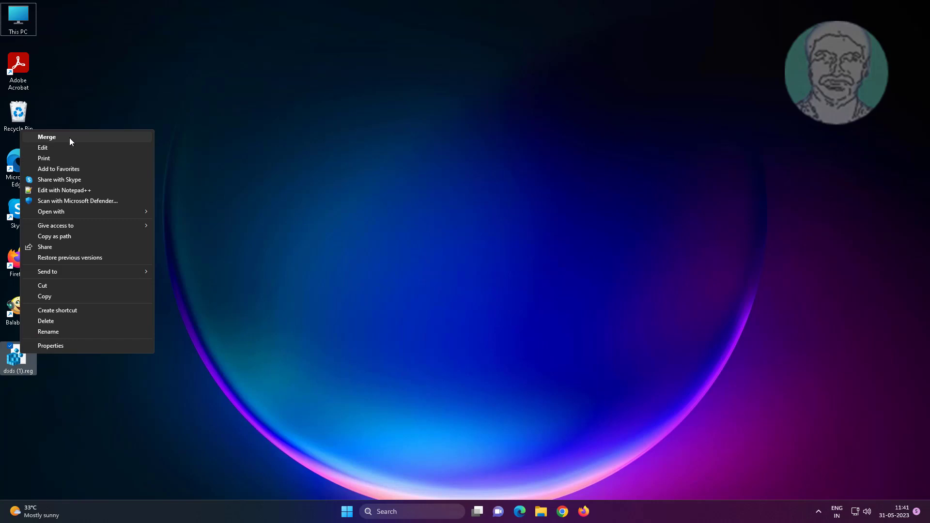
left_click(70, 138)
left_click(503, 266)
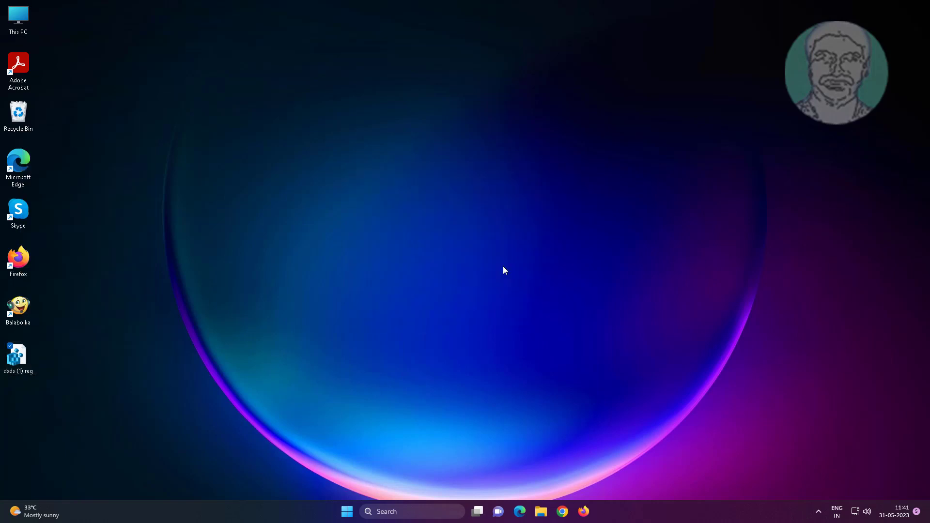
left_click(445, 336)
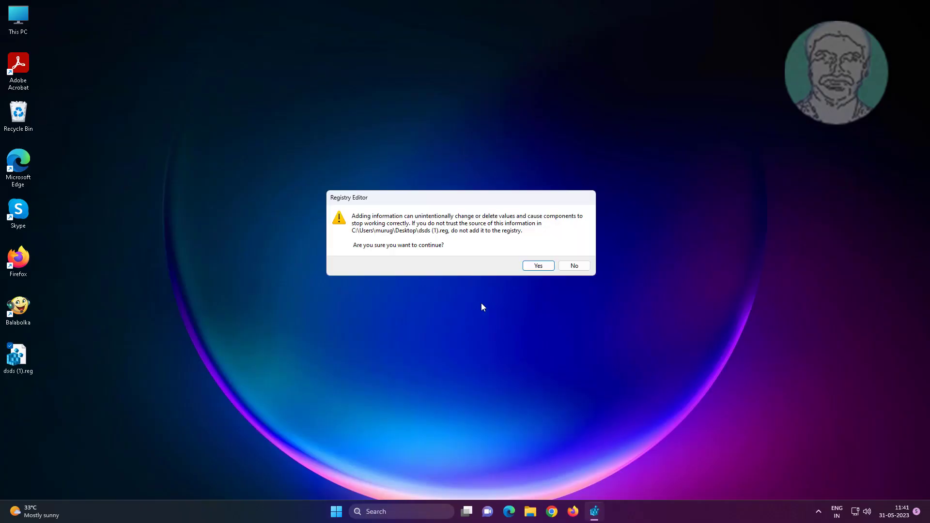
left_click(529, 271)
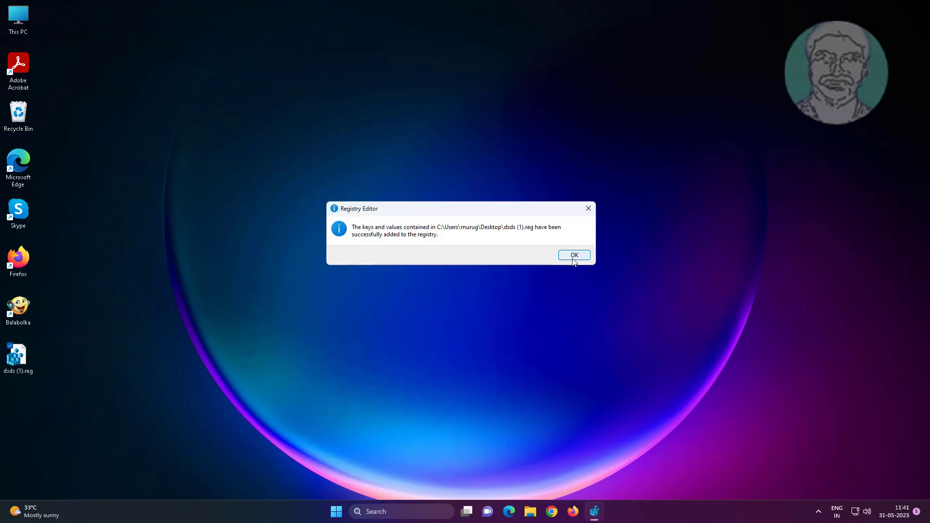
left_click(573, 254)
Search Windows for 'services' and reopen the Services app.
left_click(343, 343)
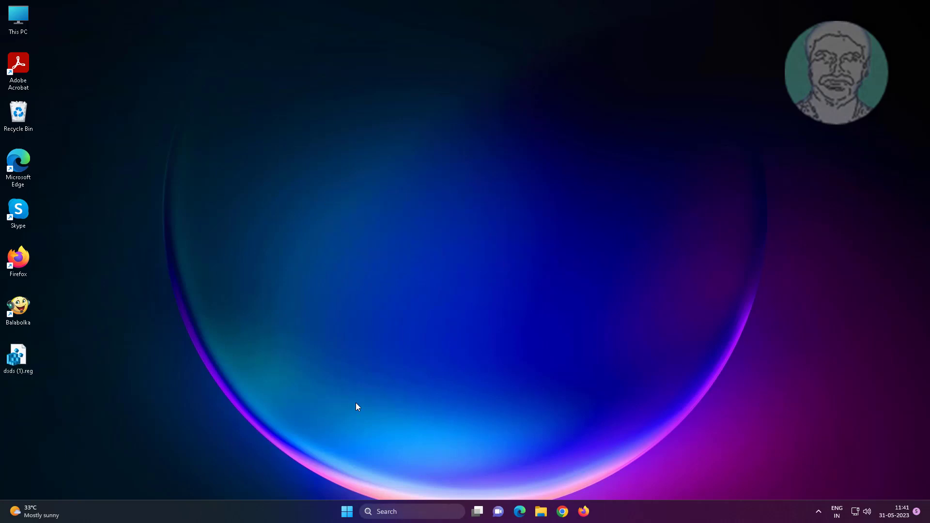
left_click(404, 512)
type("services")
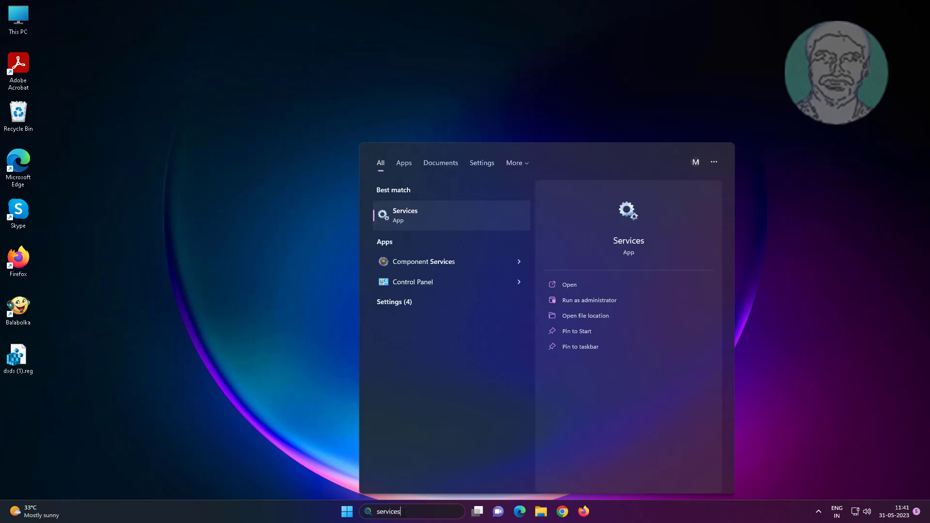
left_click(410, 218)
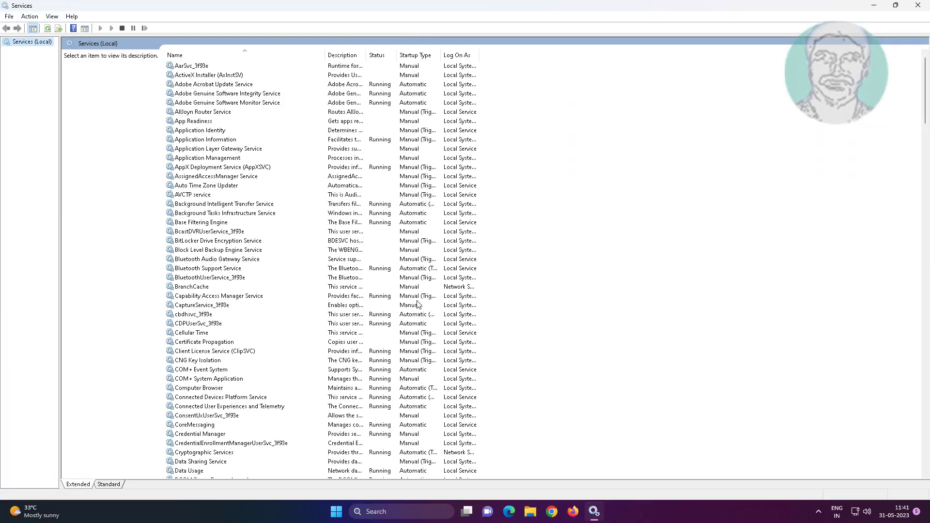
Start Windows Update from its Properties dialog so it shows Running in the list.
left_click(226, 389)
key("w")
scroll(225, 409, "down", 2)
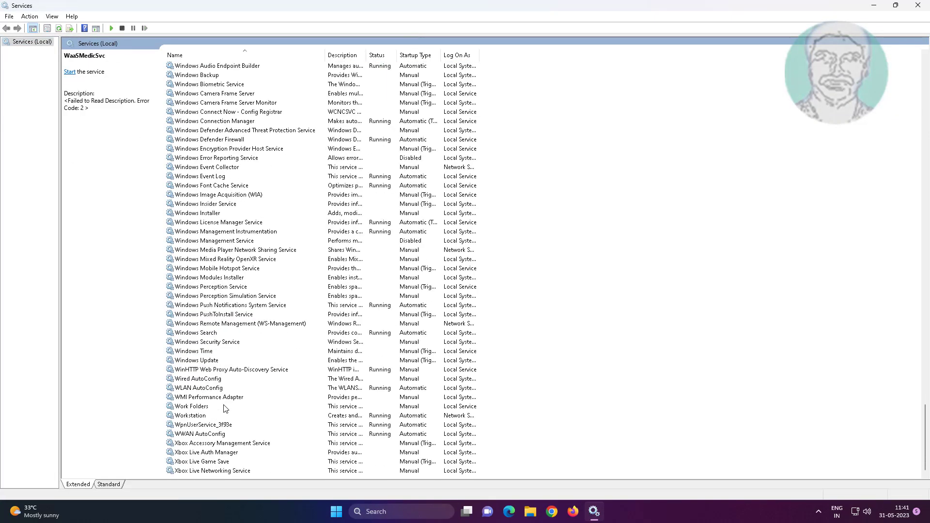
left_click(216, 362)
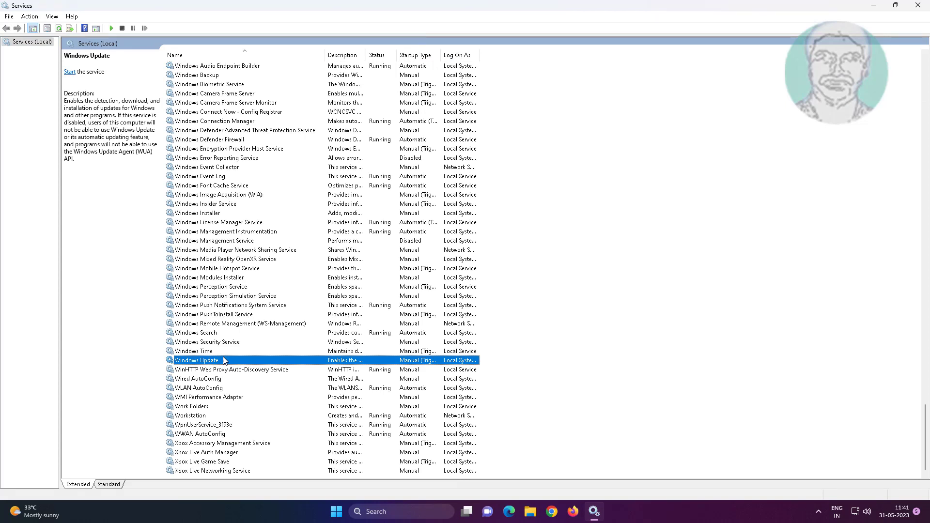
double_click(224, 361)
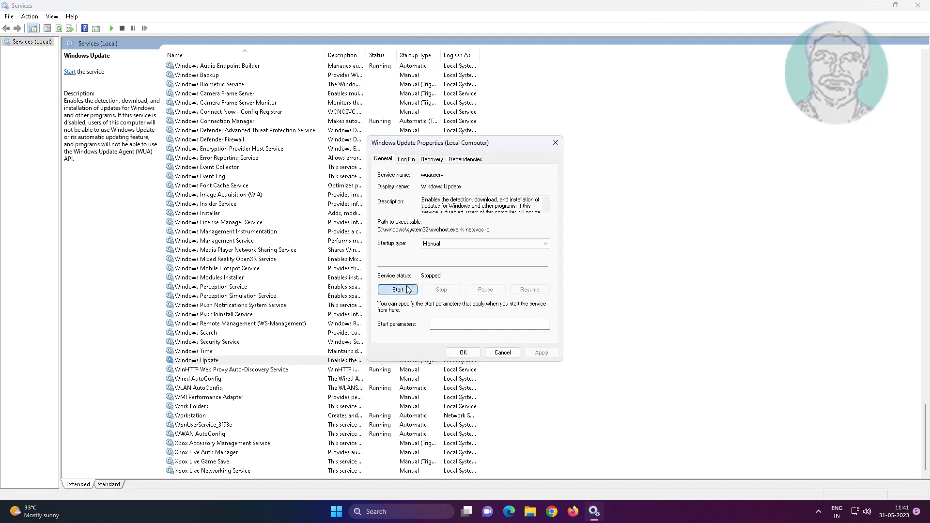
left_click(407, 289)
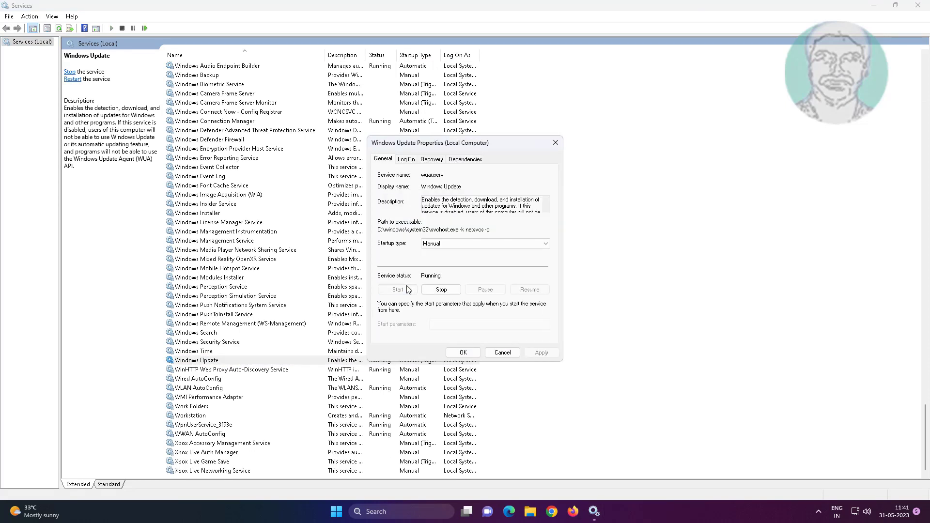
left_click(472, 354)
left_click(241, 358)
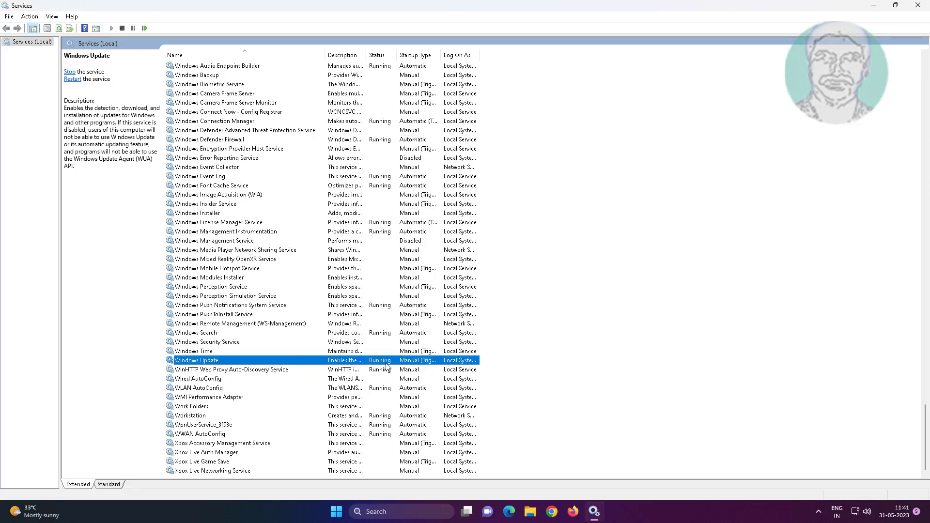